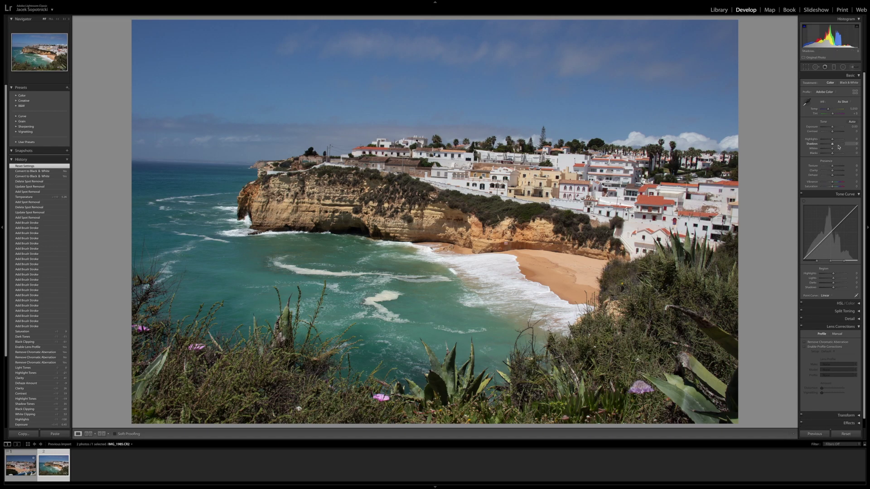
Set the photo's tone with Shadows +100, Highlights -100, Whites about +61 and Blacks about -27
{"action": "left_click_drag", "start_coordinate": [839, 146], "coordinate": [845, 147]}
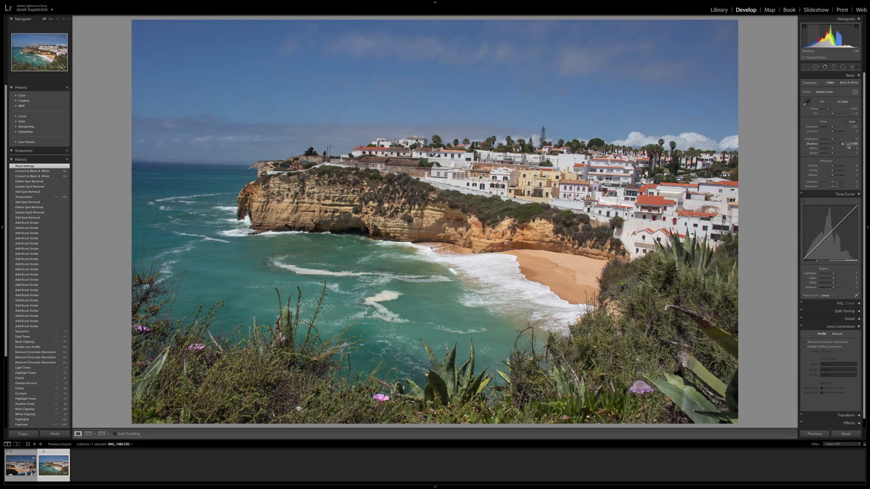
{"action": "left_click_drag", "start_coordinate": [832, 140], "coordinate": [821, 144]}
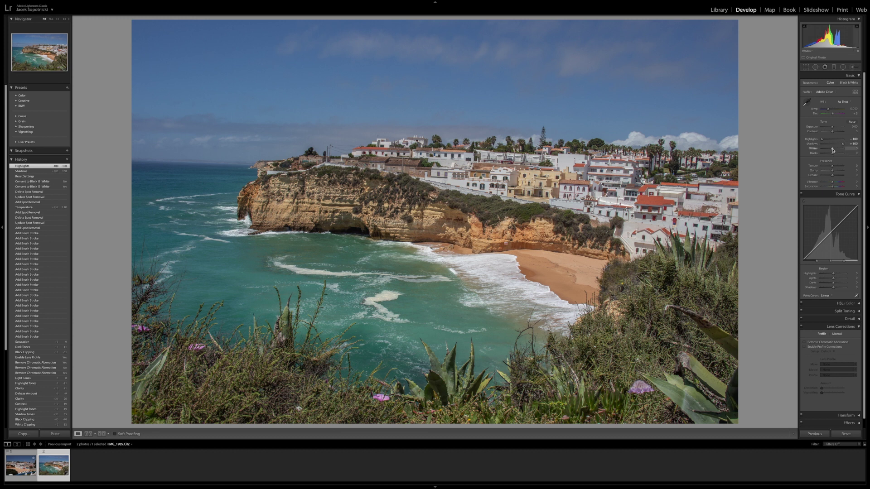
{"action": "left_click_drag", "start_coordinate": [833, 150], "coordinate": [839, 151]}
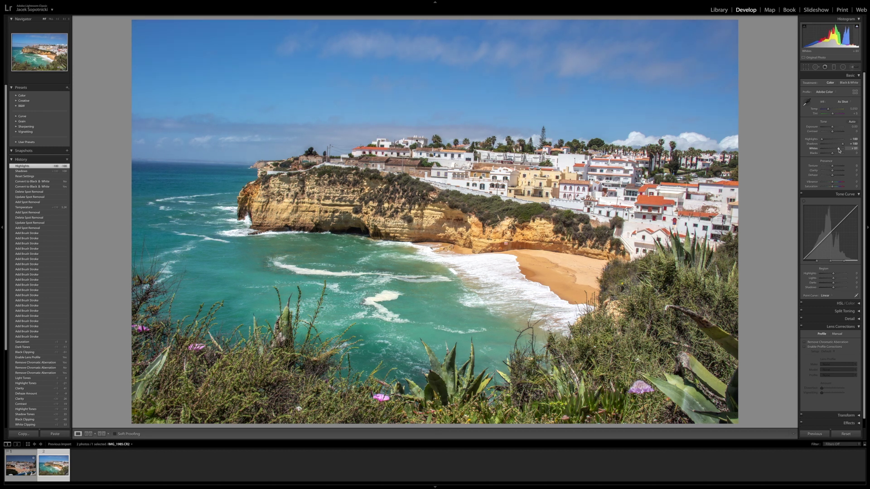
{"action": "left_click_drag", "start_coordinate": [839, 150], "coordinate": [830, 155]}
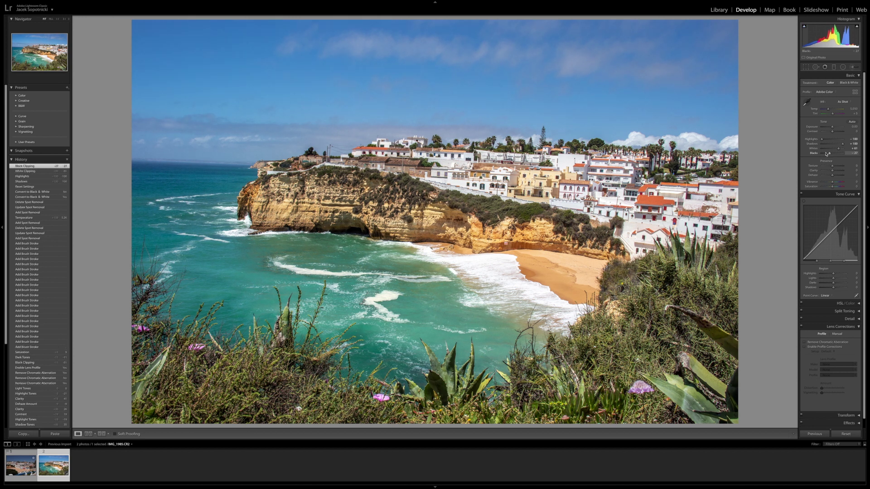
Straighten the tilted sea horizon by rotating the crop to an angle of about -2.2 and apply it
{"action": "left_click", "coordinate": [805, 68]}
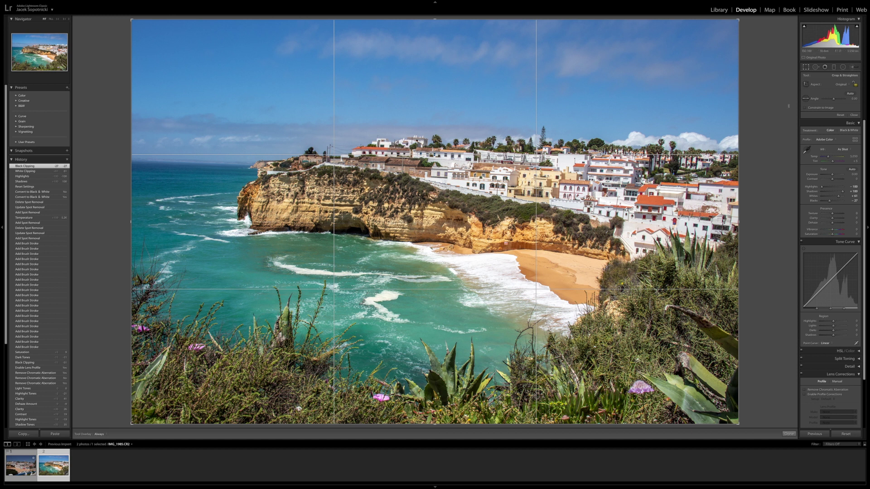
{"action": "left_click", "coordinate": [834, 100]}
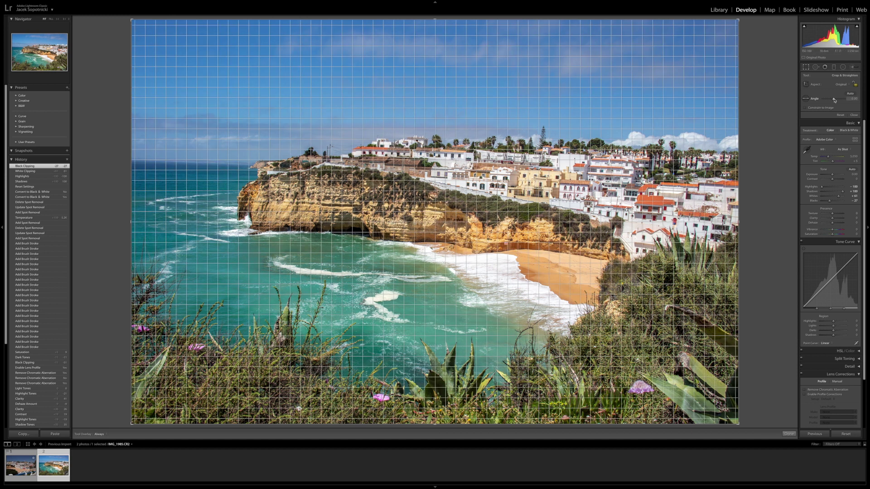
{"action": "left_click_drag", "start_coordinate": [834, 100], "coordinate": [834, 101]}
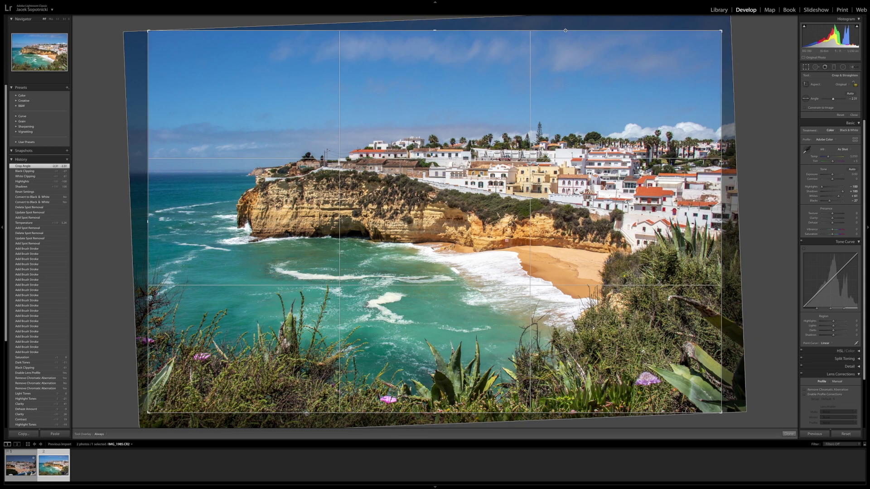
{"action": "key", "text": "Return"}
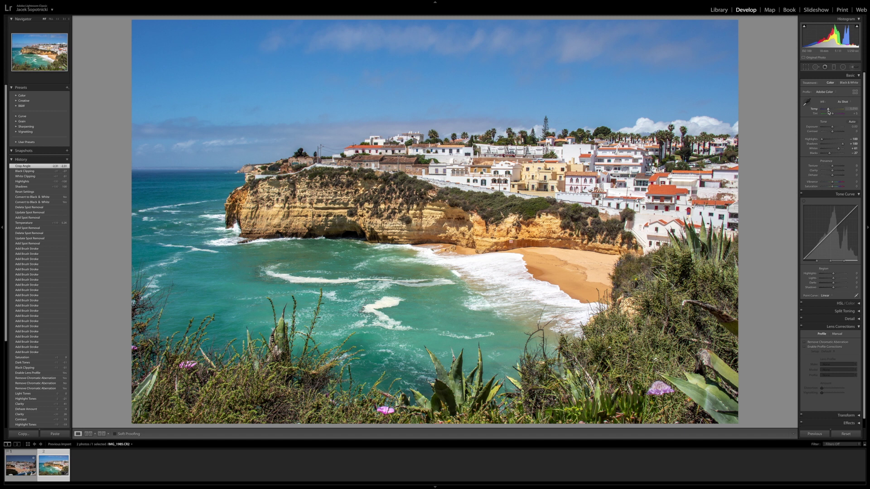
Warm the white balance slightly, to a temperature of about 5,300
{"action": "left_click_drag", "start_coordinate": [829, 111], "coordinate": [832, 112]}
{"action": "left_click_drag", "start_coordinate": [829, 112], "coordinate": [829, 111]}
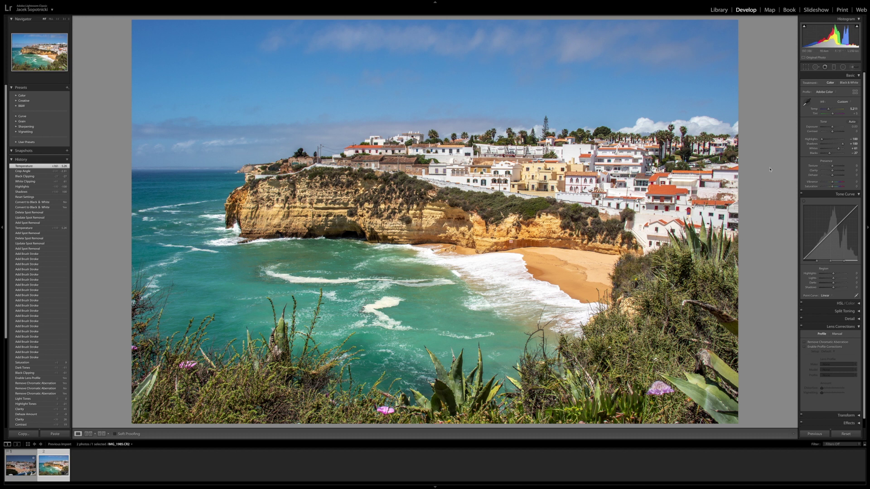
{"action": "left_click_drag", "start_coordinate": [828, 110], "coordinate": [829, 110]}
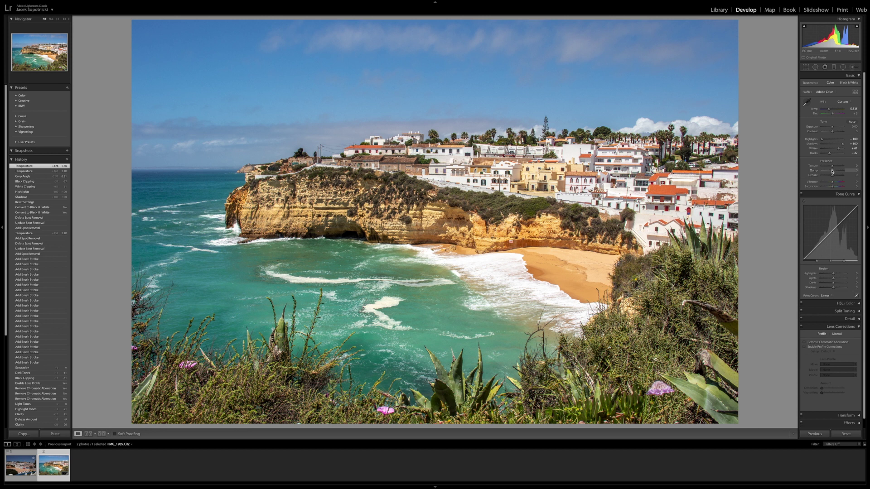
Raise Clarity to about +28 and make a slight Dehaze adjustment
{"action": "left_click_drag", "start_coordinate": [833, 171], "coordinate": [835, 175]}
{"action": "left_click_drag", "start_coordinate": [836, 176], "coordinate": [835, 176]}
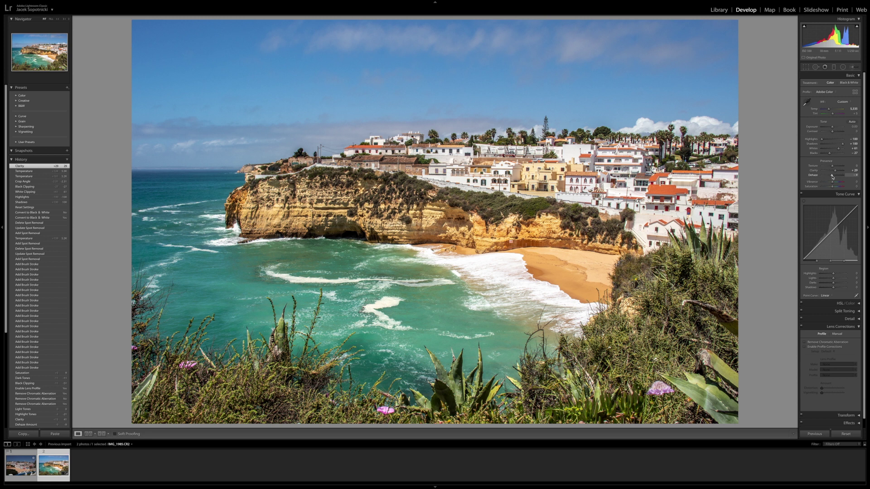
{"action": "left_click_drag", "start_coordinate": [832, 177], "coordinate": [832, 178]}
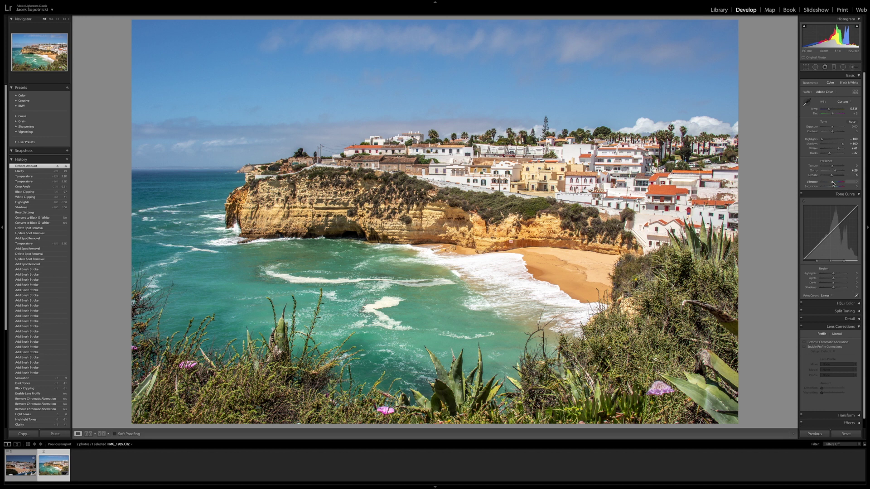
Boost the colours with Vibrance at about +33 and only a small Saturation increase of about +4
{"action": "left_click_drag", "start_coordinate": [832, 183], "coordinate": [836, 183]}
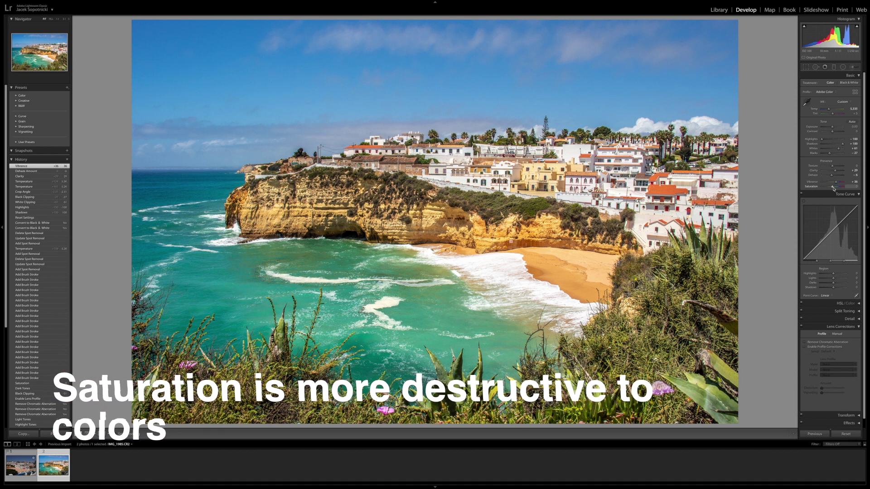
{"action": "left_click_drag", "start_coordinate": [833, 187], "coordinate": [833, 187]}
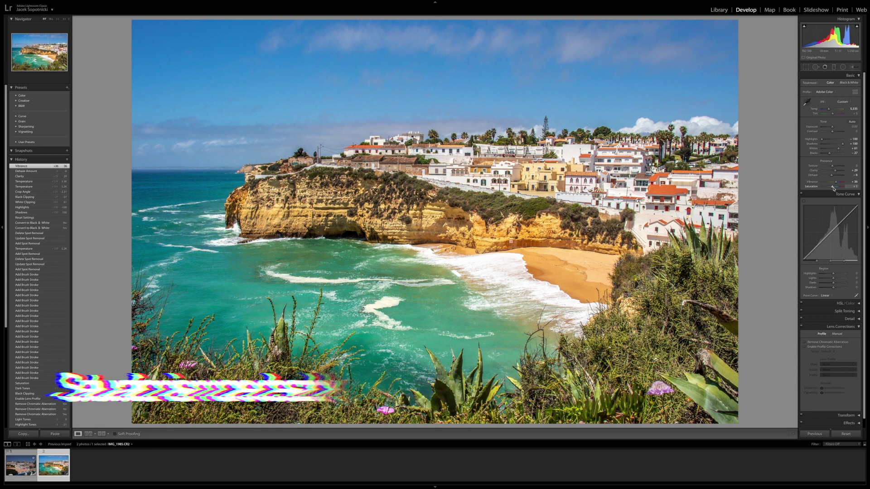
{"action": "left_click_drag", "start_coordinate": [834, 188], "coordinate": [836, 183]}
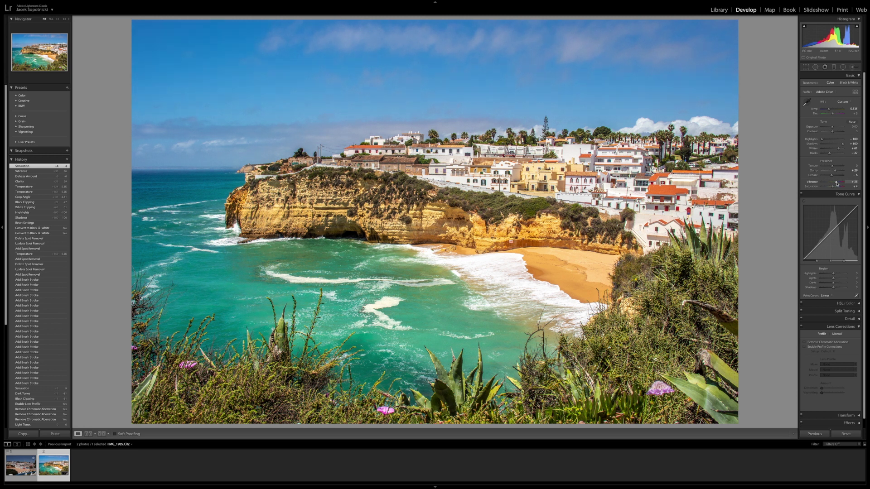
{"action": "left_click_drag", "start_coordinate": [836, 184], "coordinate": [836, 184]}
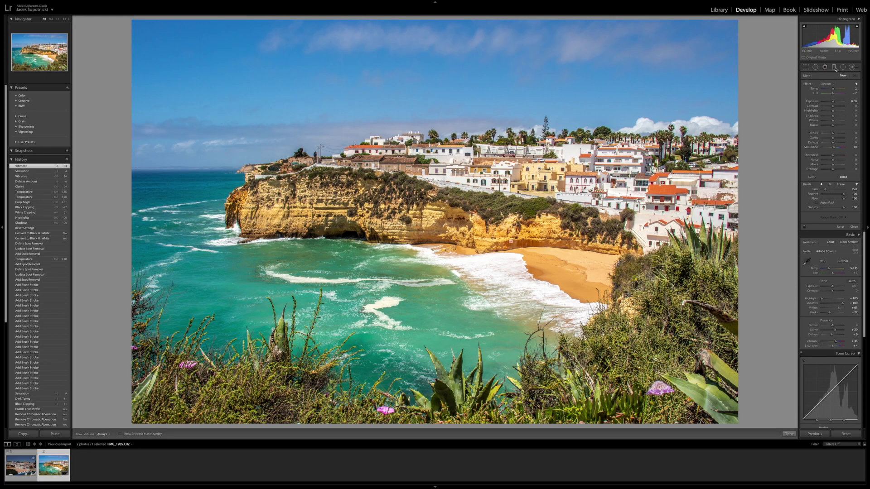
Add a horizontal graduated filter from the photo's upper edge to the horizon, with slightly lowered exposure and saturation of about 32
{"action": "left_click", "coordinate": [835, 68]}
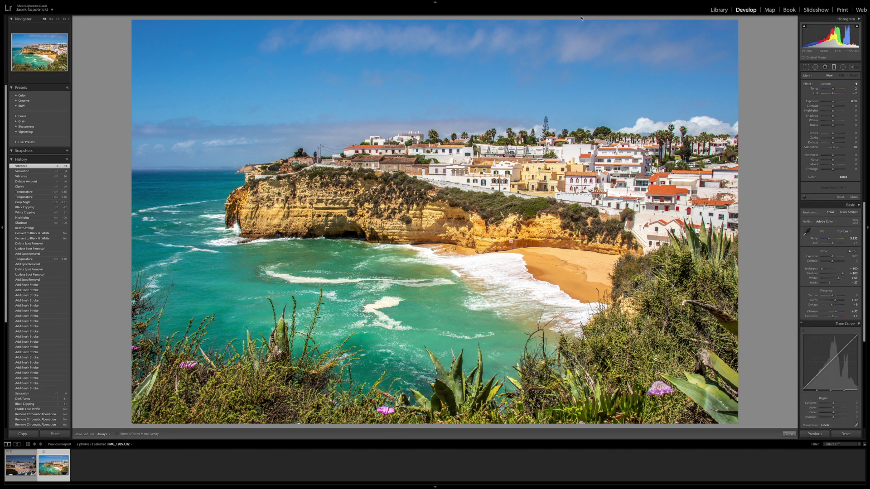
{"action": "left_click_drag", "start_coordinate": [579, 20], "coordinate": [580, 159]}
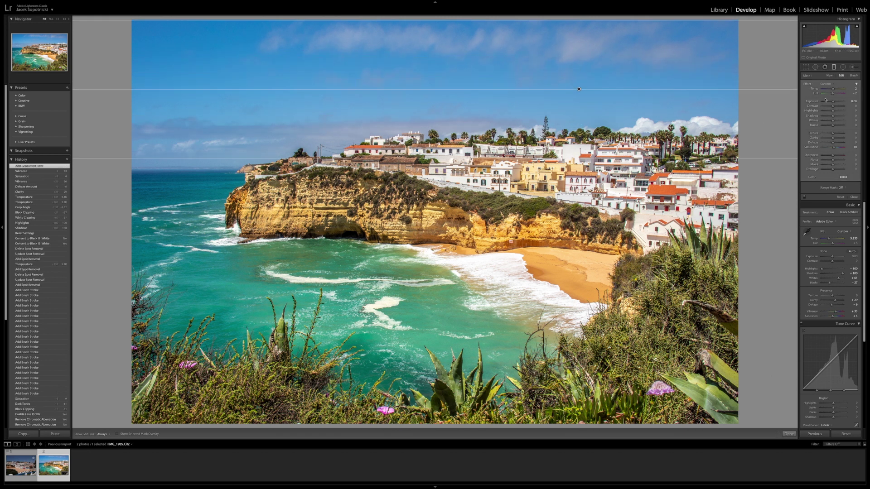
{"action": "left_click_drag", "start_coordinate": [833, 103], "coordinate": [833, 104]}
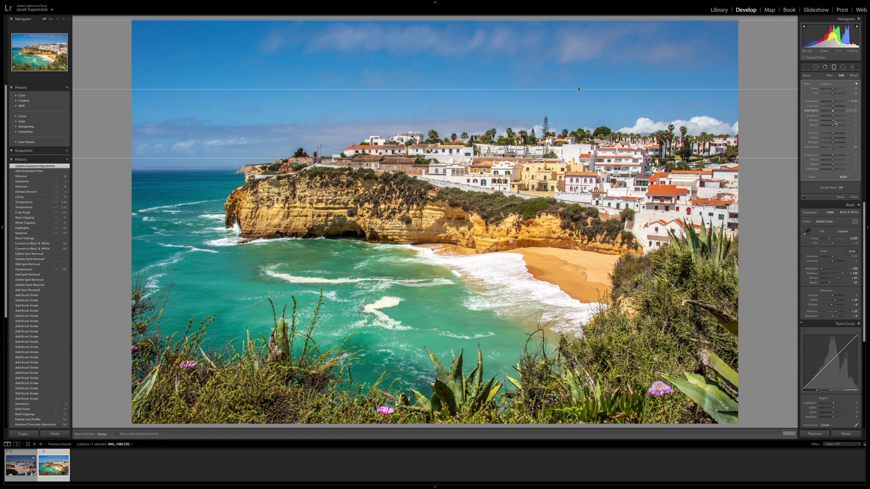
{"action": "left_click_drag", "start_coordinate": [834, 149], "coordinate": [837, 151]}
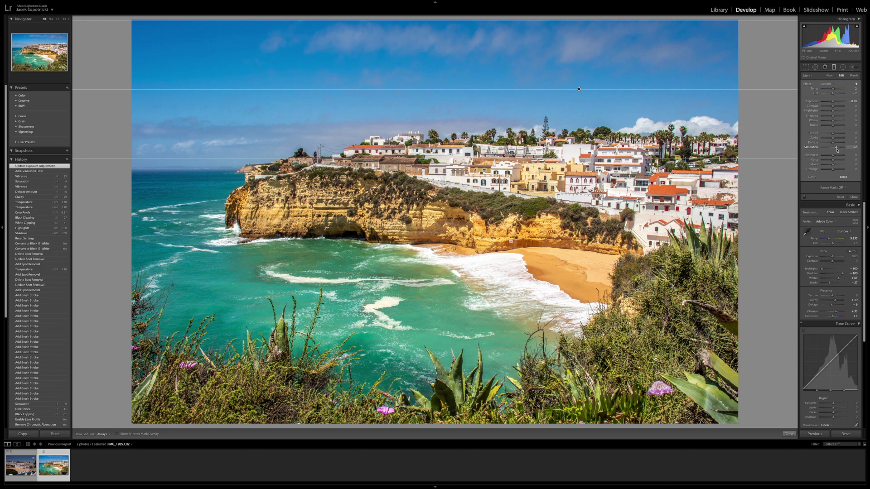
Tint the sky's graduated filter blue and finish editing the filter
{"action": "left_click", "coordinate": [843, 176]}
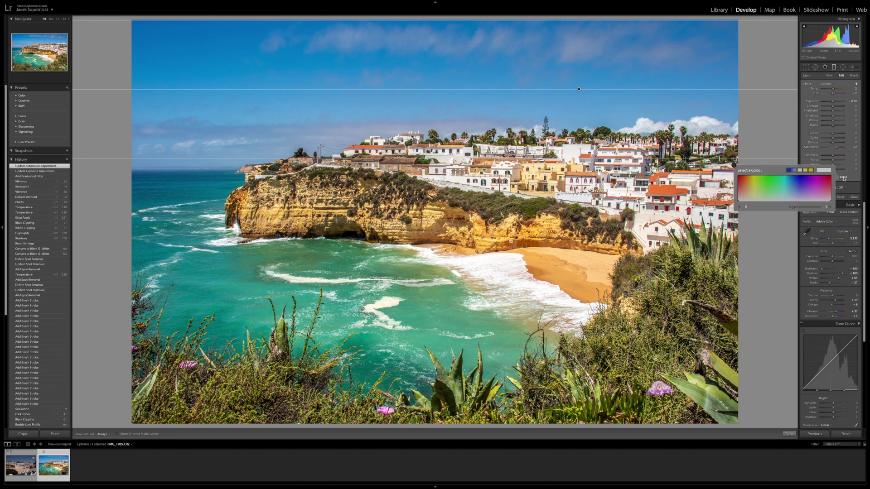
{"action": "left_click", "coordinate": [796, 169]}
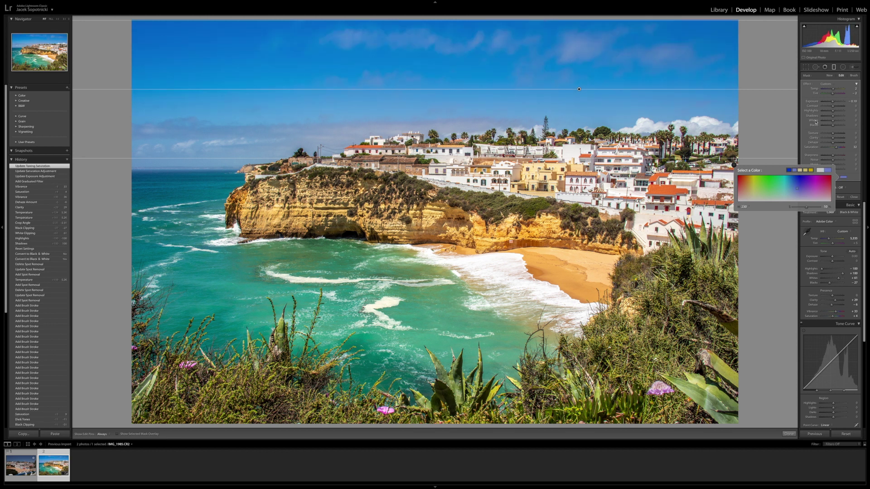
{"action": "left_click", "coordinate": [853, 180]}
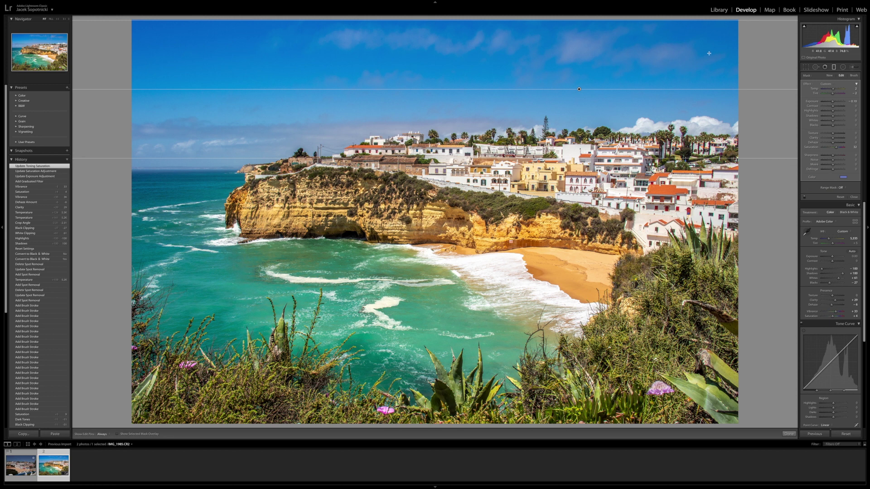
{"action": "left_click", "coordinate": [833, 68]}
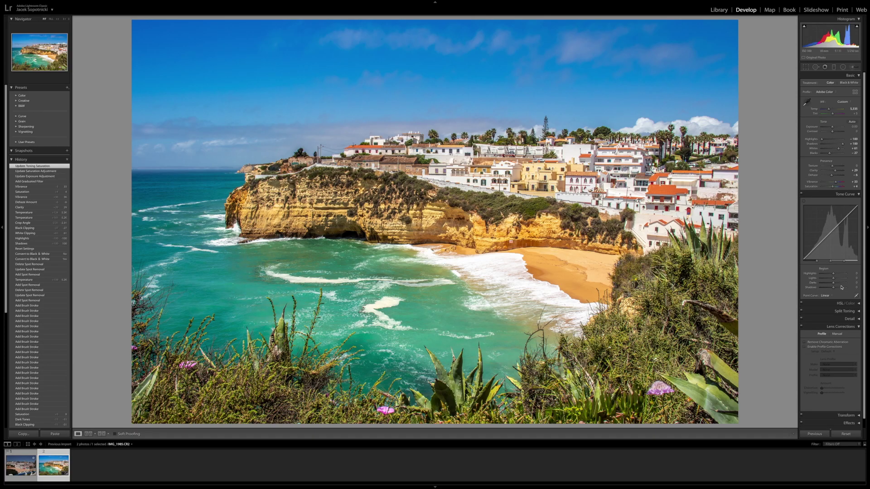
Add contrast with the tone curve by lowering Shadows, raising Lights to about +11 and lowering Highlights to about -14
{"action": "left_click_drag", "start_coordinate": [833, 290], "coordinate": [833, 279]}
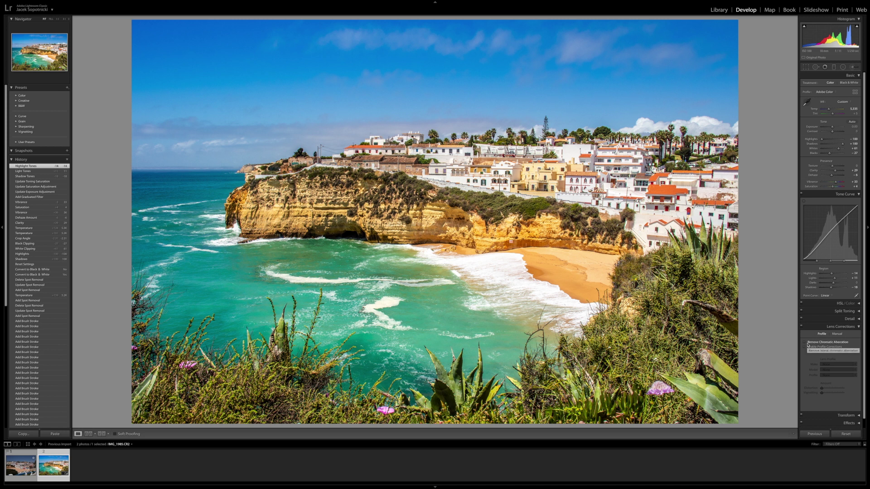
Remove chromatic aberration and enable the lens profile corrections for the photo
{"action": "left_click", "coordinate": [682, 133]}
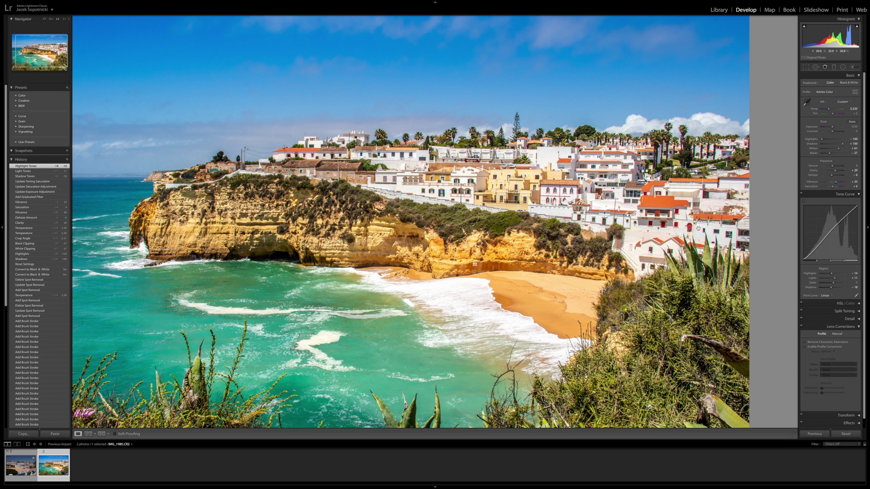
{"action": "left_click", "coordinate": [804, 343]}
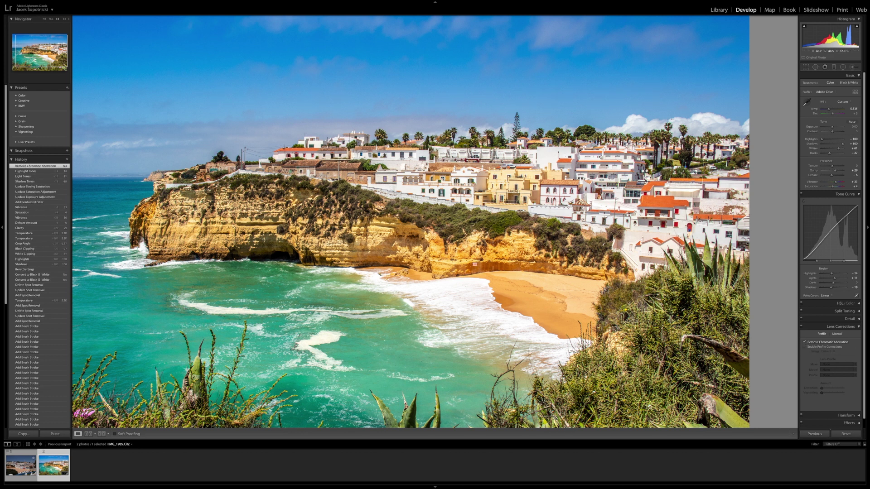
{"action": "left_click", "coordinate": [804, 347]}
{"action": "left_click", "coordinate": [804, 347]}
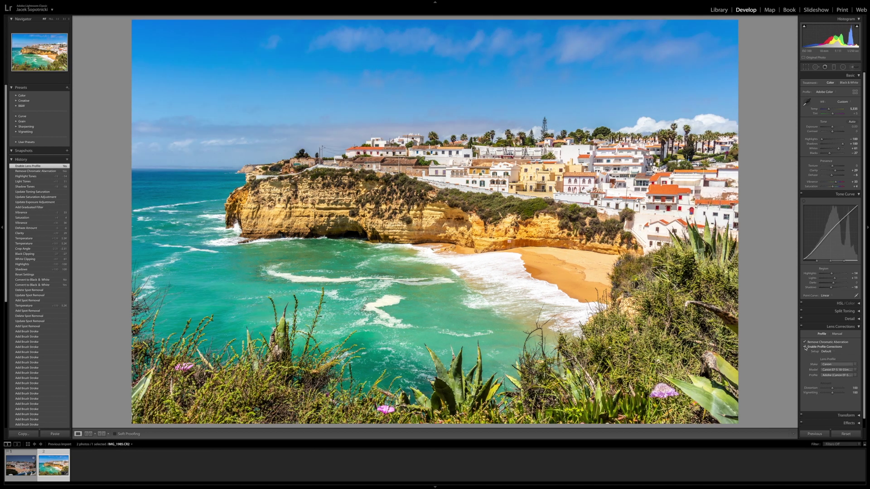
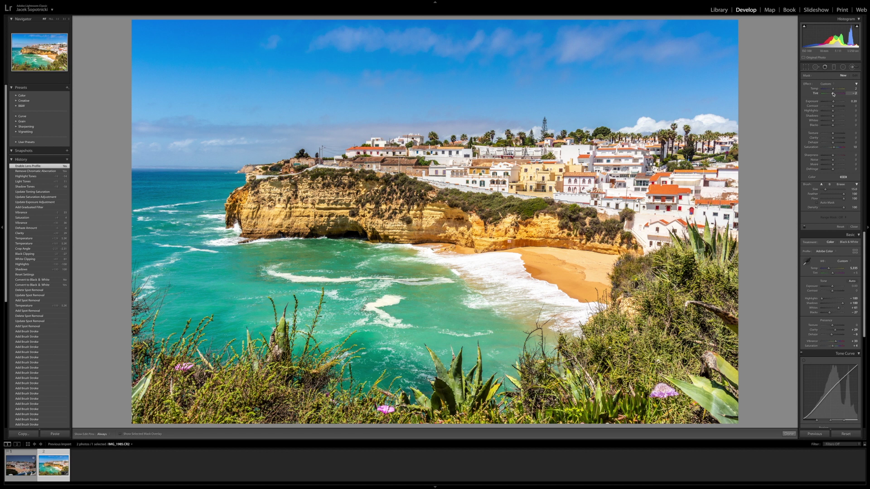
Paint a brightening adjustment brush over the turquoise sea, including the water along the photo's left edge, with the edit pins hidden
{"action": "key", "text": "h"}
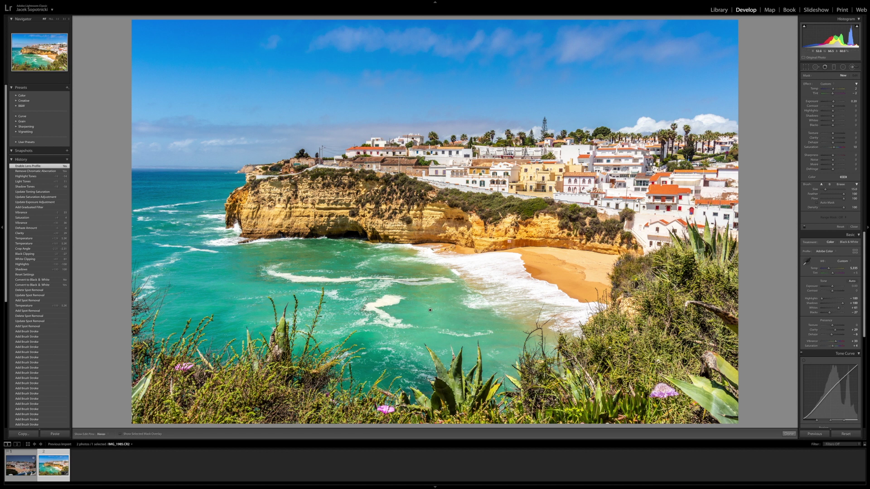
{"action": "left_click_drag", "start_coordinate": [280, 318], "coordinate": [410, 299]}
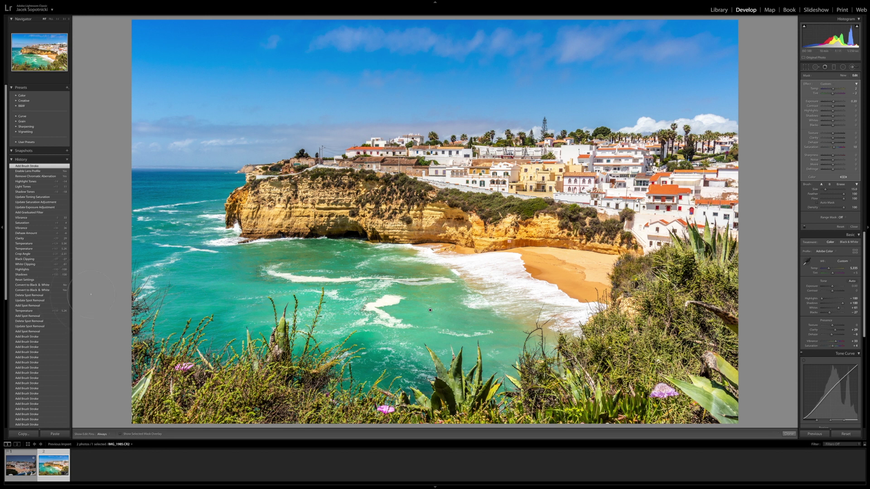
{"action": "key", "text": "h"}
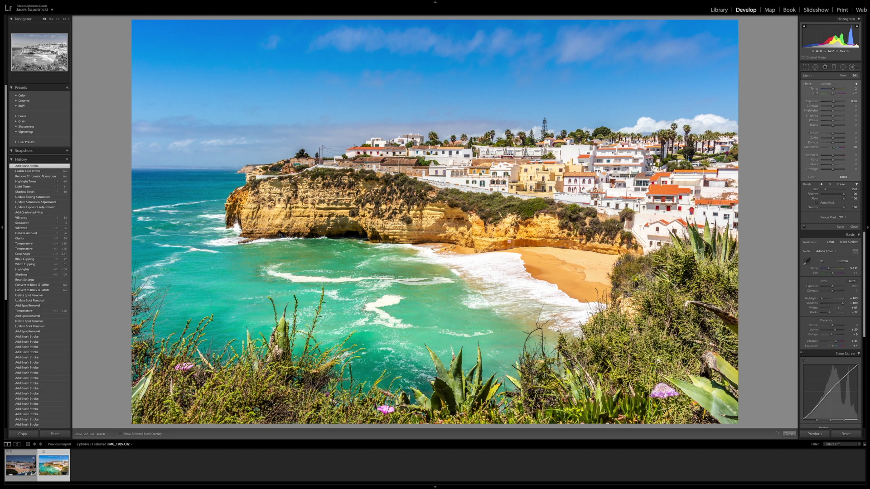
{"action": "left_click_drag", "start_coordinate": [157, 249], "coordinate": [140, 213]}
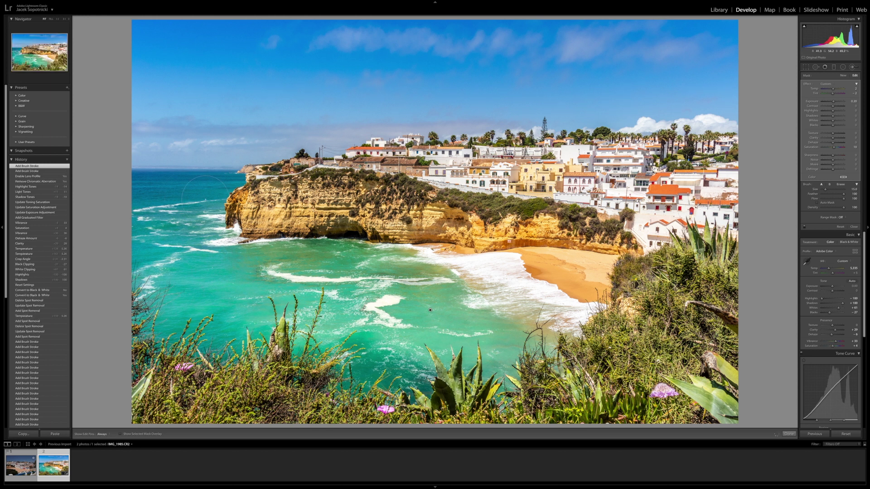
{"action": "left_click", "coordinate": [138, 204]}
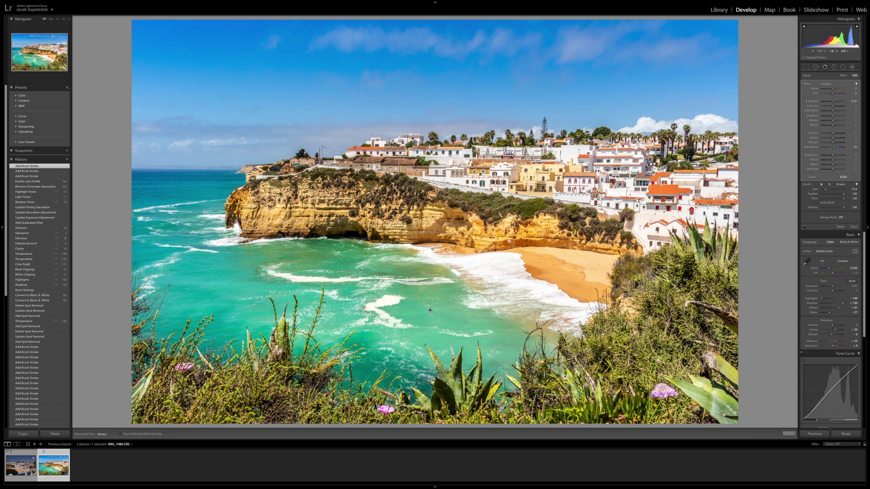
{"action": "key", "text": "h"}
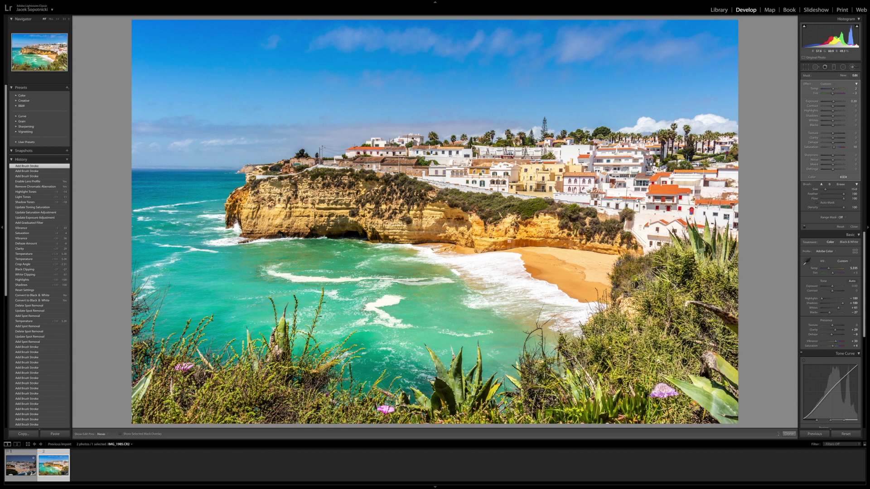
Extend the brightening adjustment brush over the foreground agave and the plants along the photo's lower left, toggling the edit pins to check them
{"action": "mouse_move", "coordinate": [435, 388]}
{"action": "left_mouse_down"}
{"action": "mouse_move", "coordinate": [451, 389]}
{"action": "mouse_move", "coordinate": [448, 413]}
{"action": "left_mouse_up"}
{"action": "mouse_move", "coordinate": [299, 395]}
{"action": "left_mouse_down"}
{"action": "mouse_move", "coordinate": [254, 380]}
{"action": "mouse_move", "coordinate": [290, 379]}
{"action": "left_mouse_up"}
{"action": "key", "text": "h"}
{"action": "key", "text": "h"}
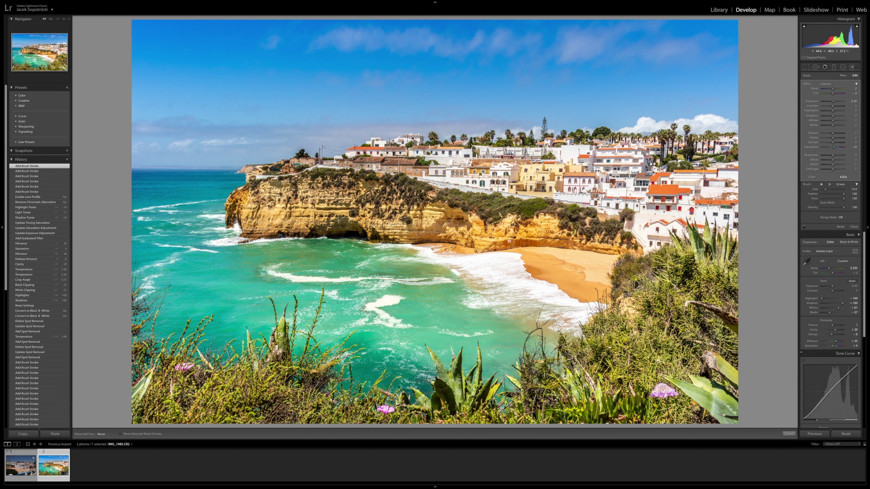
{"action": "left_click_drag", "start_coordinate": [300, 379], "coordinate": [430, 310]}
{"action": "key", "text": "h"}
{"action": "left_click_drag", "start_coordinate": [258, 400], "coordinate": [268, 407]}
{"action": "left_click_drag", "start_coordinate": [439, 383], "coordinate": [451, 401]}
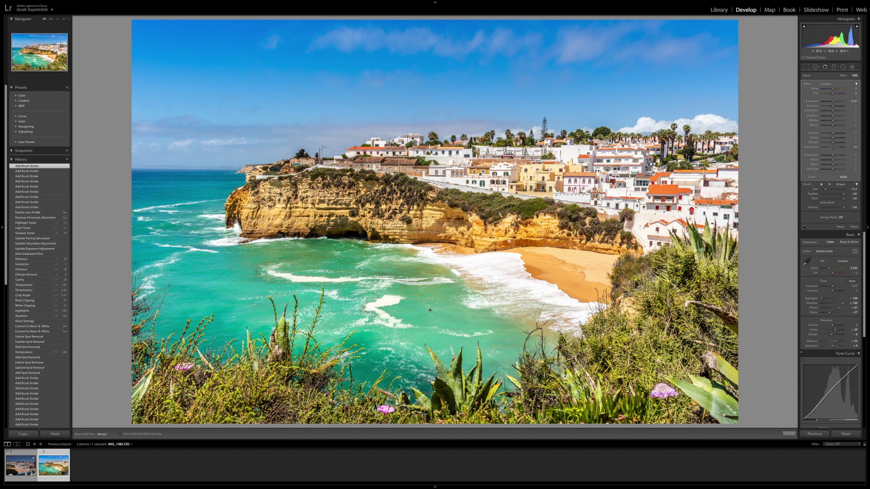
Brush the brightening adjustment over the clifftop vegetation, cliff edge and village houses, and finish the brush editing
{"action": "left_click_drag", "start_coordinate": [571, 209], "coordinate": [544, 209]}
{"action": "key", "text": "h"}
{"action": "left_click_drag", "start_coordinate": [474, 213], "coordinate": [519, 199]}
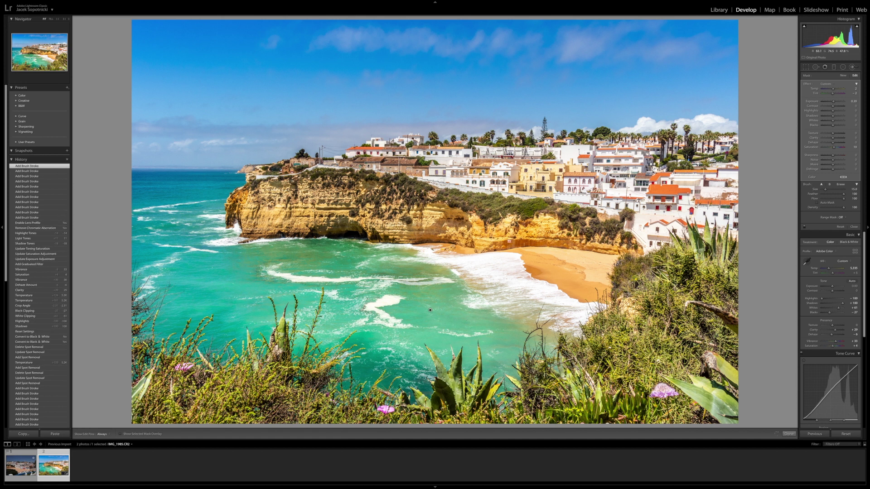
{"action": "left_click_drag", "start_coordinate": [369, 207], "coordinate": [411, 172]}
{"action": "left_click_drag", "start_coordinate": [308, 186], "coordinate": [330, 160]}
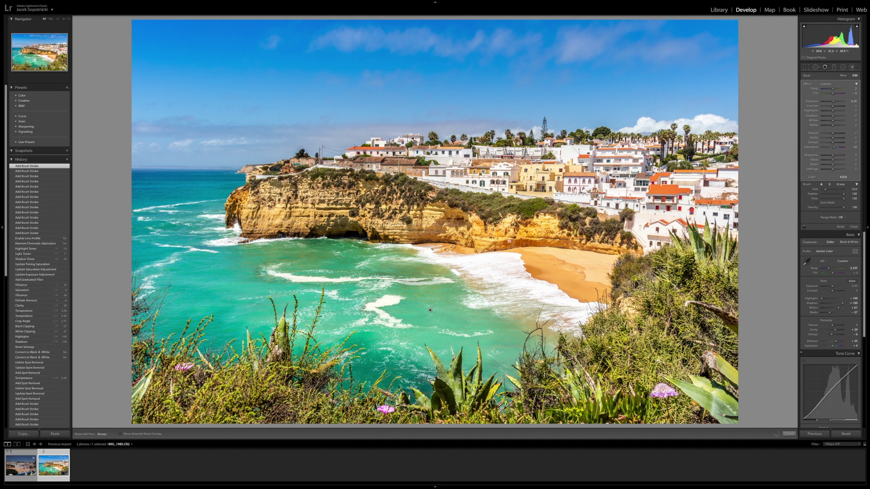
{"action": "left_click_drag", "start_coordinate": [582, 146], "coordinate": [603, 120]}
{"action": "left_click_drag", "start_coordinate": [476, 142], "coordinate": [498, 120]}
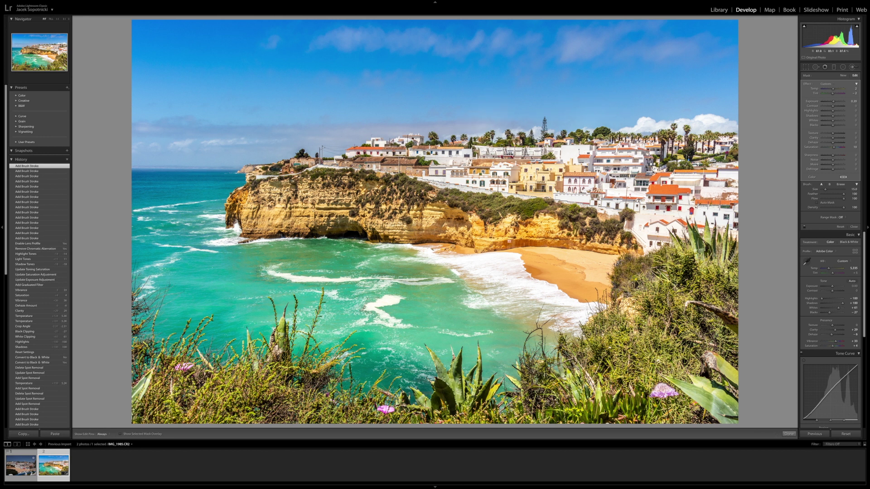
{"action": "left_click_drag", "start_coordinate": [416, 151], "coordinate": [439, 126]}
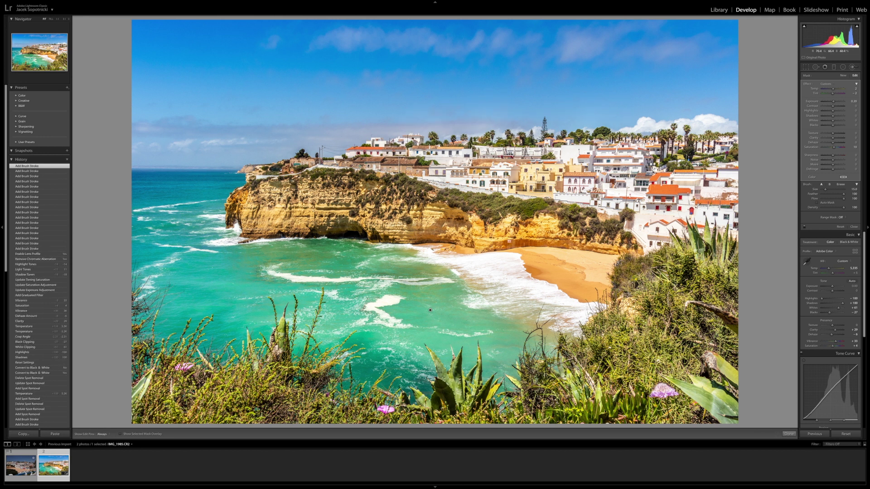
{"action": "left_click", "coordinate": [852, 67]}
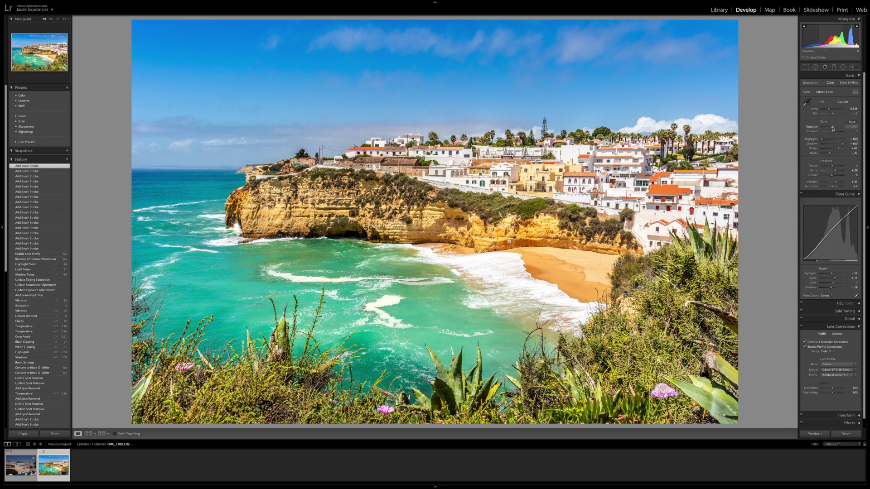
Raise the overall exposure to about +0.05 and slightly lower the tone curve's Highlights and Darks
{"action": "left_click_drag", "start_coordinate": [832, 128], "coordinate": [832, 129]}
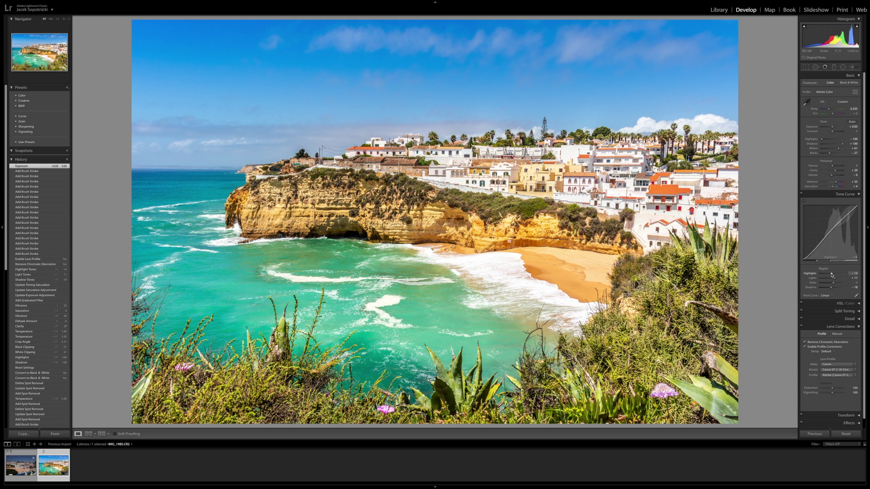
{"action": "left_click_drag", "start_coordinate": [832, 275], "coordinate": [830, 275]}
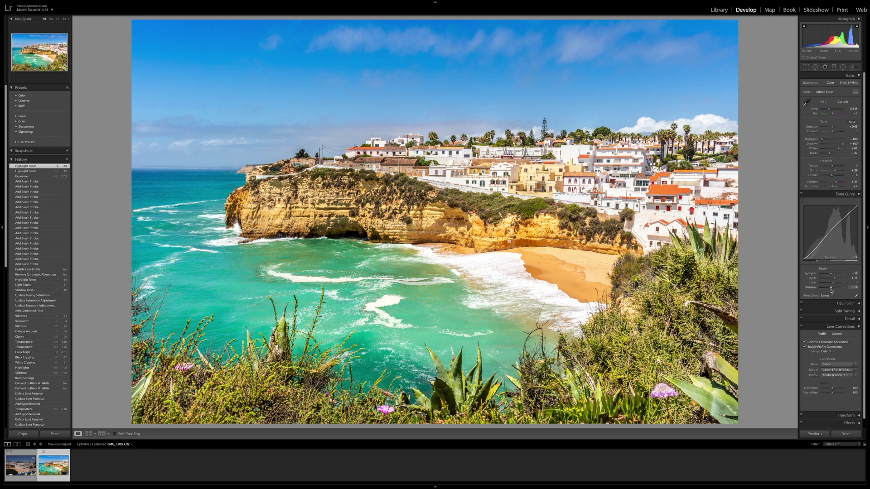
{"action": "left_click_drag", "start_coordinate": [834, 285], "coordinate": [831, 286]}
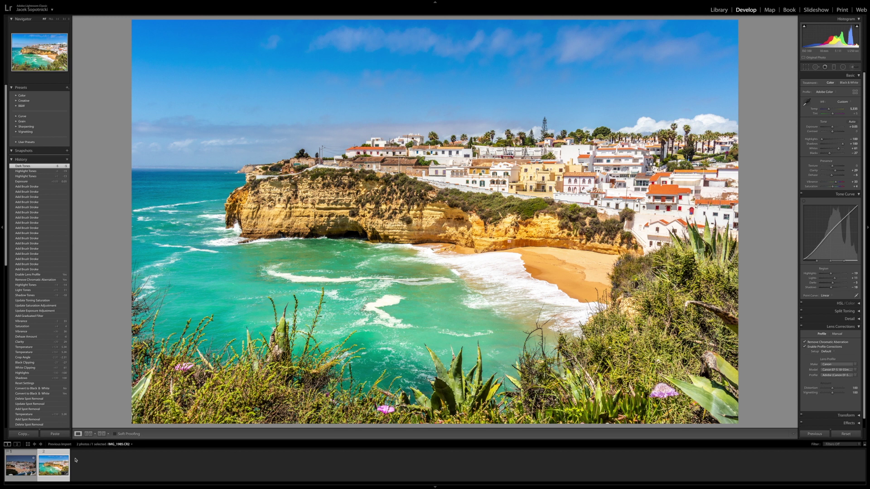
Compare the edited photo with its original version and return to the edited view
{"action": "key", "text": "backslash"}
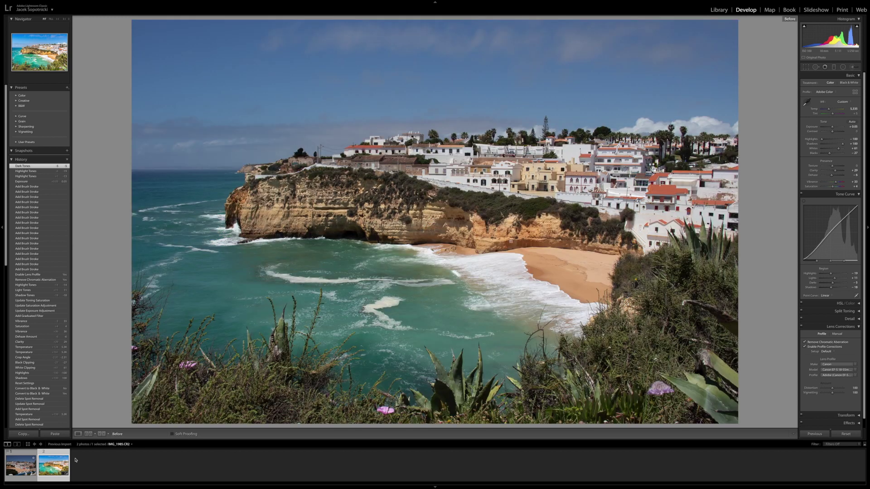
{"action": "key", "text": "backslash"}
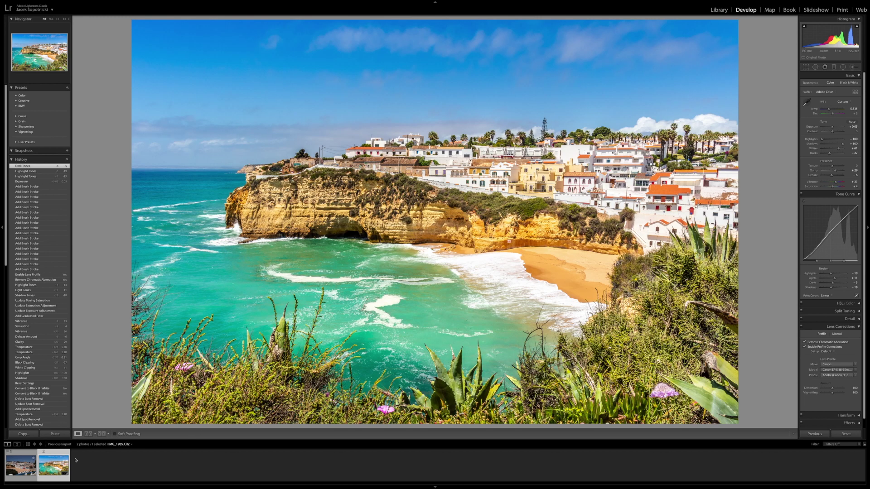